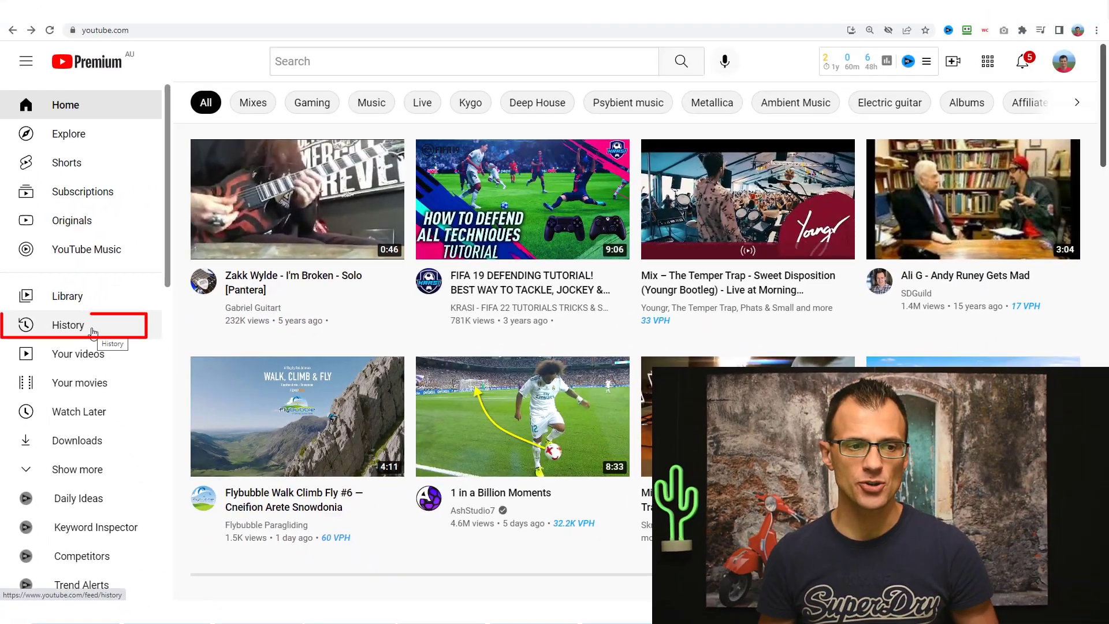
Step: Open the YouTube watch history and scroll through its history management options
{"action": "left_click", "coordinate": [181, 260]}
{"action": "scroll", "coordinate": [742, 222], "scroll_direction": "down", "scroll_amount": 1}
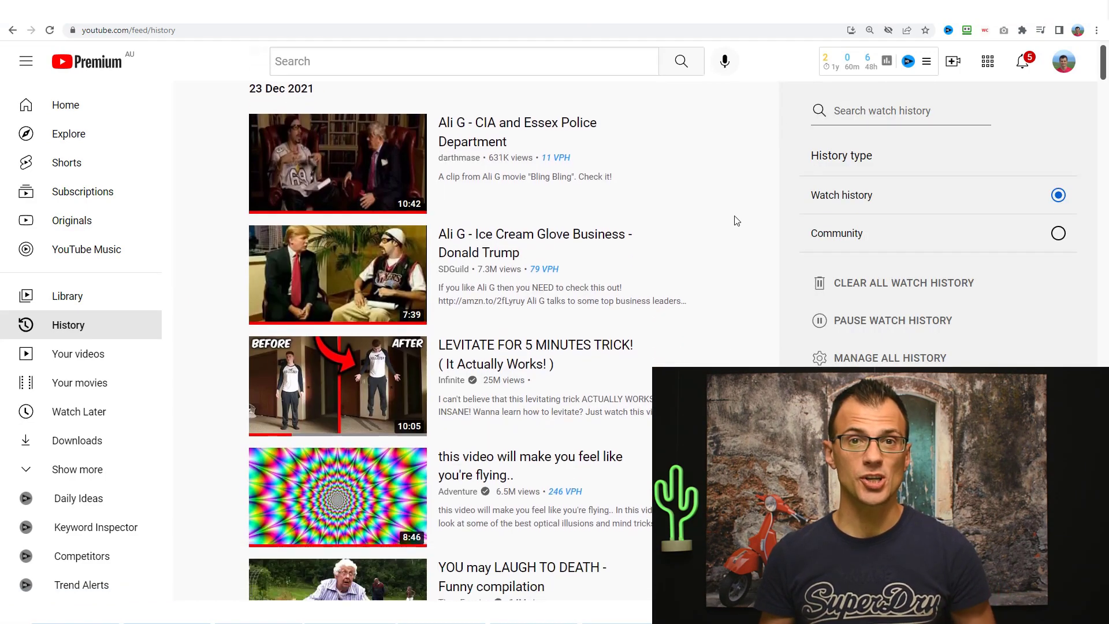
{"action": "scroll", "coordinate": [748, 231], "scroll_direction": "up", "scroll_amount": 1}
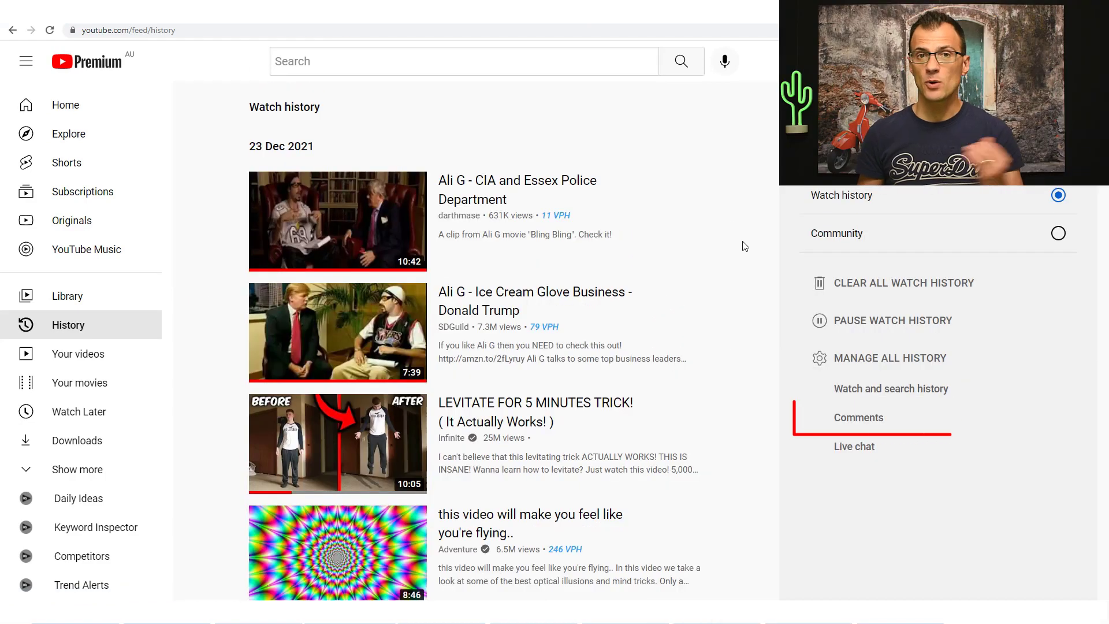
Step: Open the Your YouTube comments list and delete the 14 Aug 2020 'hahahaha!!' reply
{"action": "left_click", "coordinate": [865, 428]}
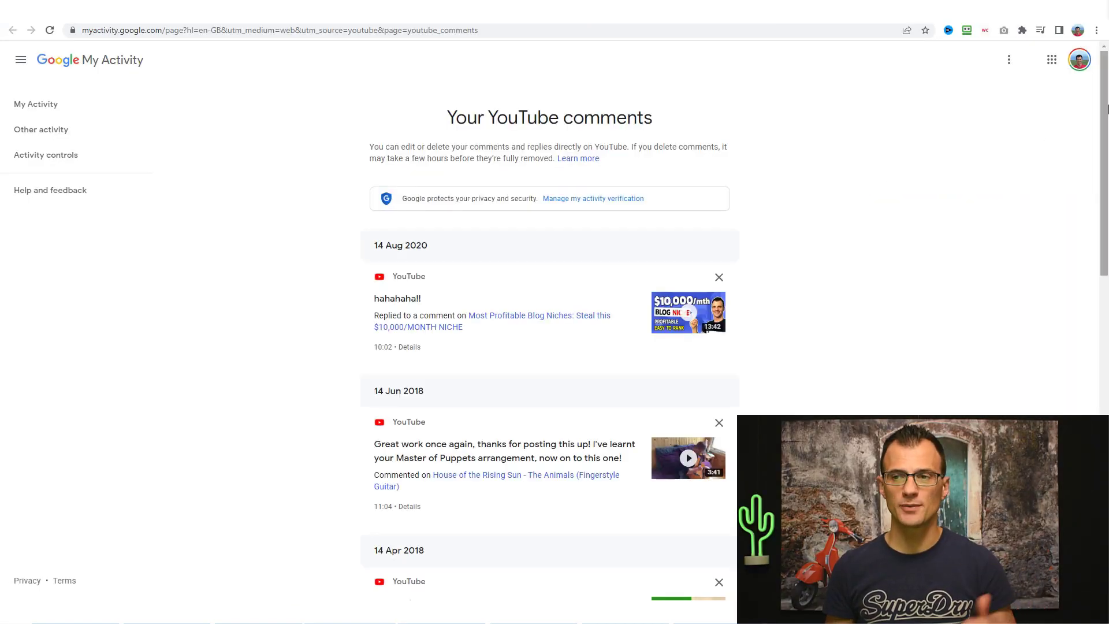
{"action": "scroll", "coordinate": [1100, 231], "scroll_direction": "down", "scroll_amount": 6}
{"action": "scroll", "coordinate": [1096, 278], "scroll_direction": "down", "scroll_amount": 3}
{"action": "scroll", "coordinate": [1082, 206], "scroll_direction": "up", "scroll_amount": 8}
{"action": "scroll", "coordinate": [1087, 120], "scroll_direction": "up", "scroll_amount": 1}
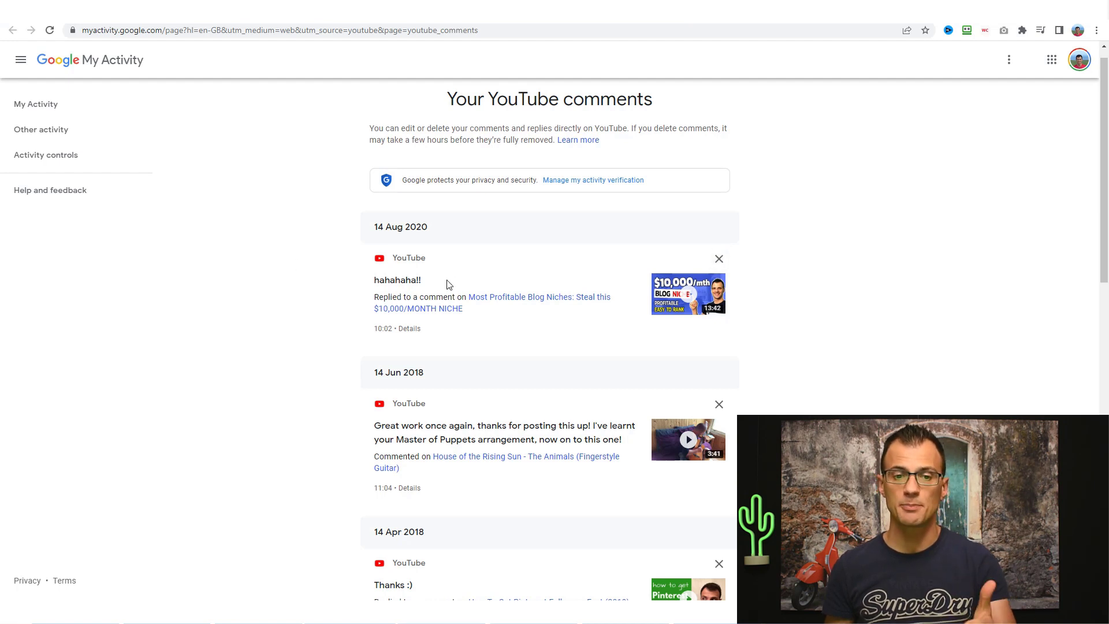
{"action": "scroll", "coordinate": [493, 280], "scroll_direction": "down", "scroll_amount": 1}
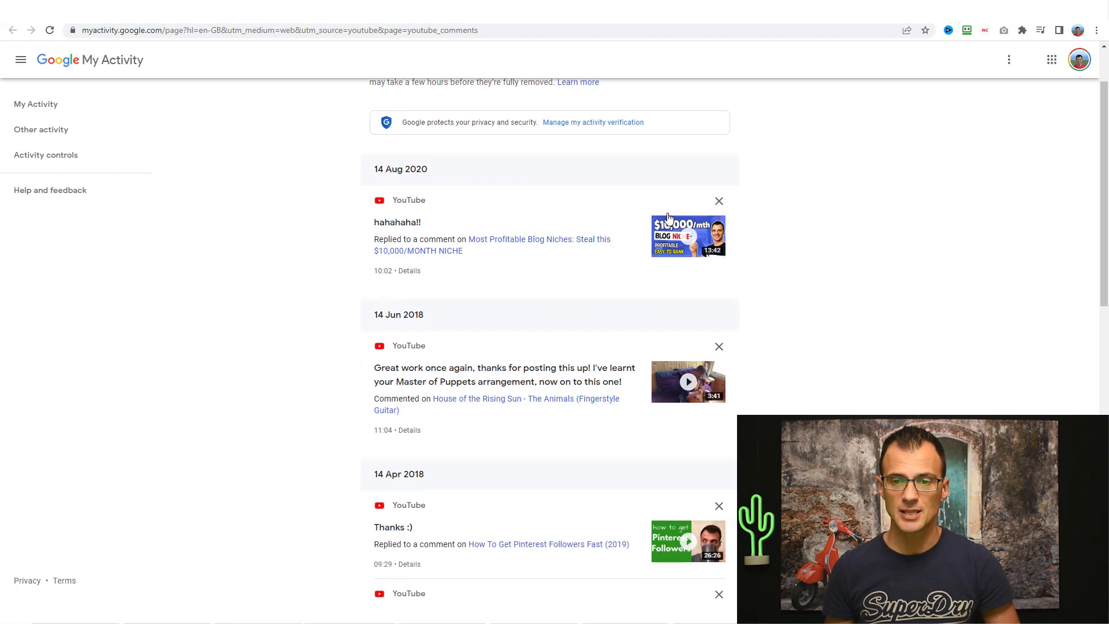
{"action": "left_click", "coordinate": [719, 201]}
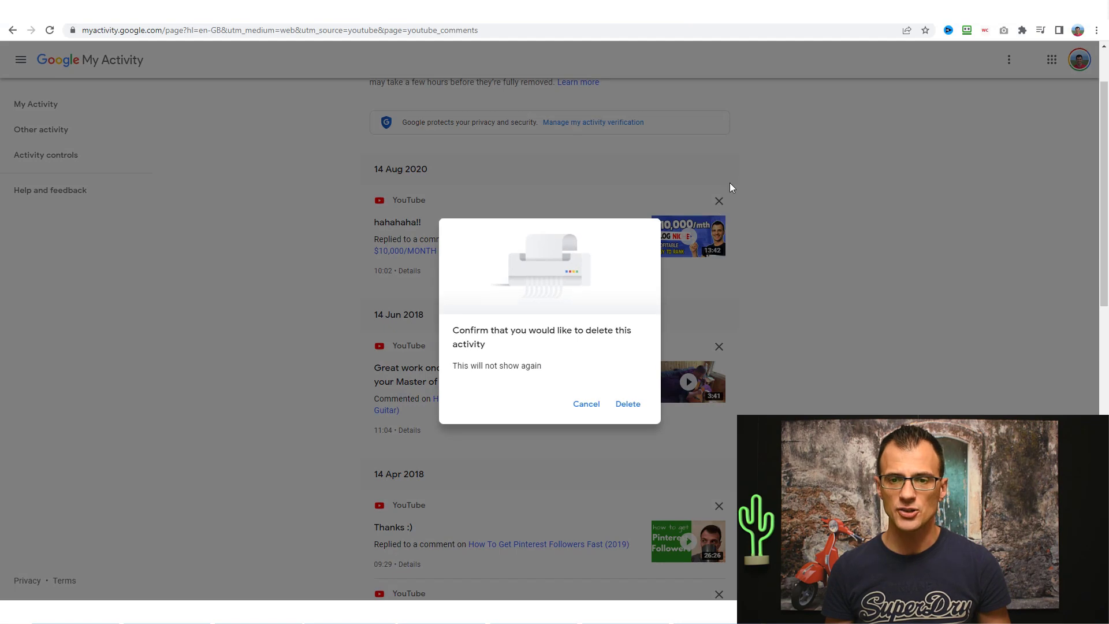
{"action": "left_click", "coordinate": [629, 404]}
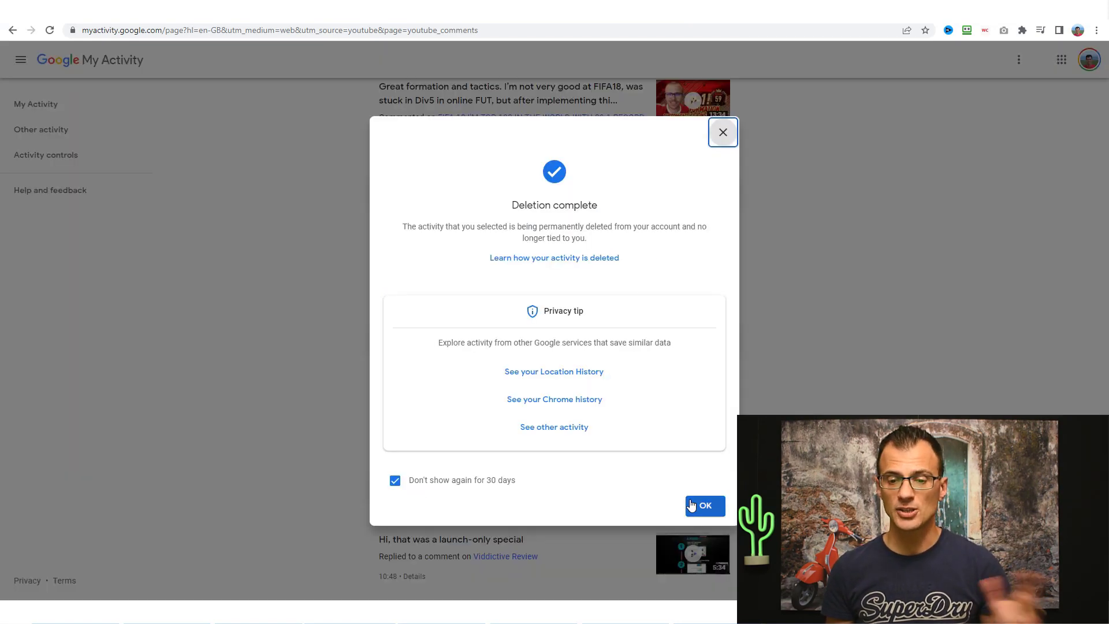
{"action": "left_click", "coordinate": [704, 505]}
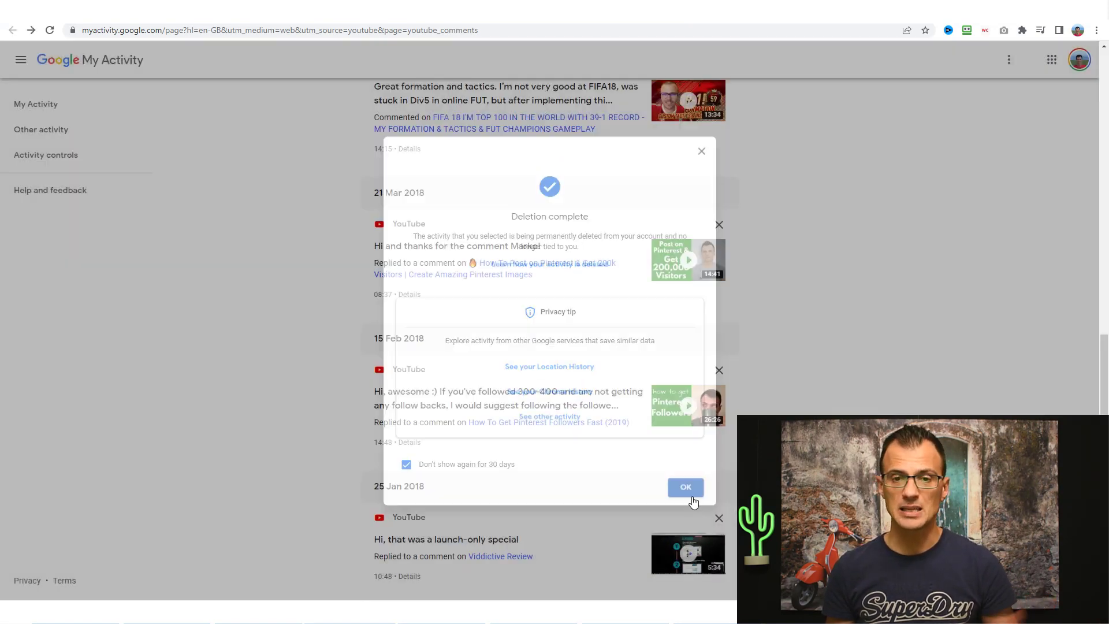
Step: Scroll the remaining comments down to the Jan 2018 end, then go back to watch history
{"action": "scroll", "coordinate": [792, 403], "scroll_direction": "up", "scroll_amount": 3}
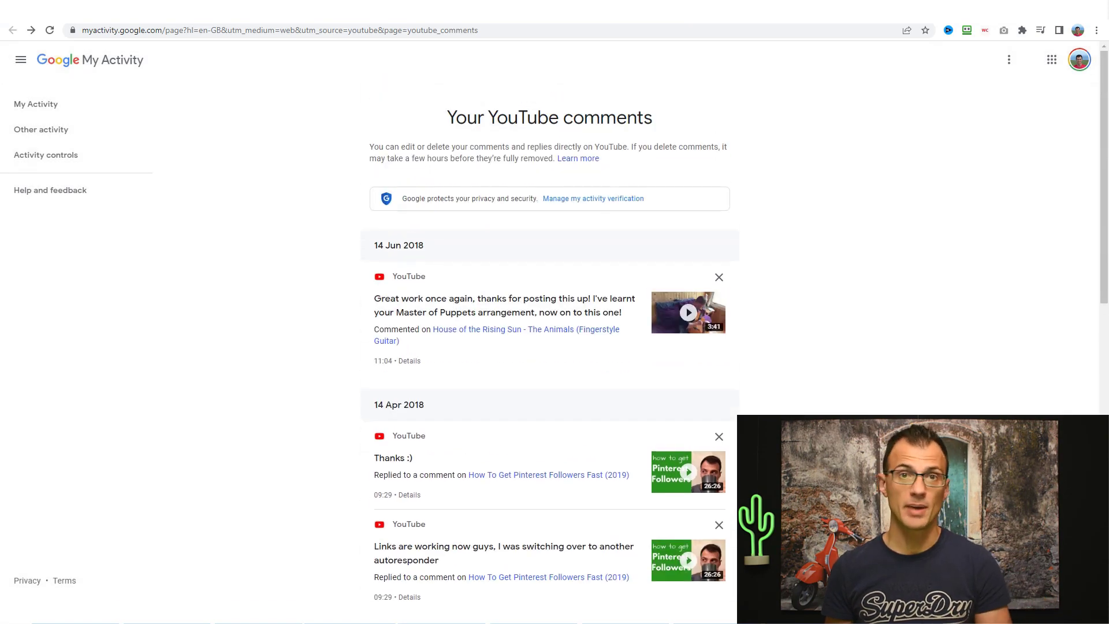
{"action": "scroll", "coordinate": [814, 397], "scroll_direction": "down", "scroll_amount": 5}
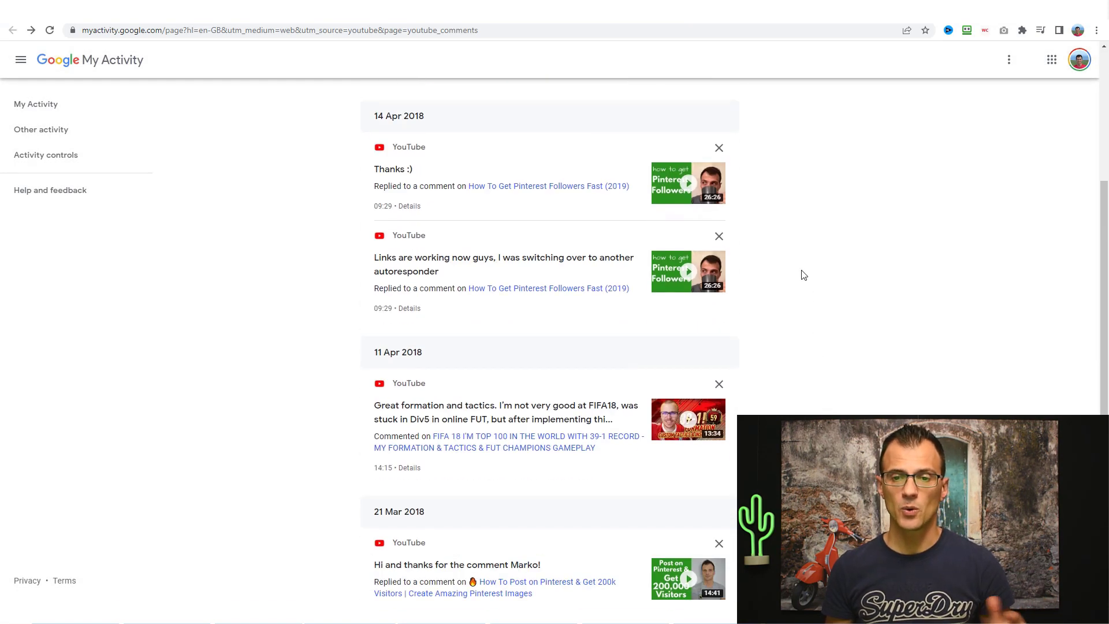
{"action": "scroll", "coordinate": [838, 342], "scroll_direction": "down", "scroll_amount": 1}
{"action": "scroll", "coordinate": [826, 375], "scroll_direction": "up", "scroll_amount": 4}
{"action": "scroll", "coordinate": [1088, 198], "scroll_direction": "down", "scroll_amount": 2}
{"action": "scroll", "coordinate": [1089, 198], "scroll_direction": "down", "scroll_amount": 6}
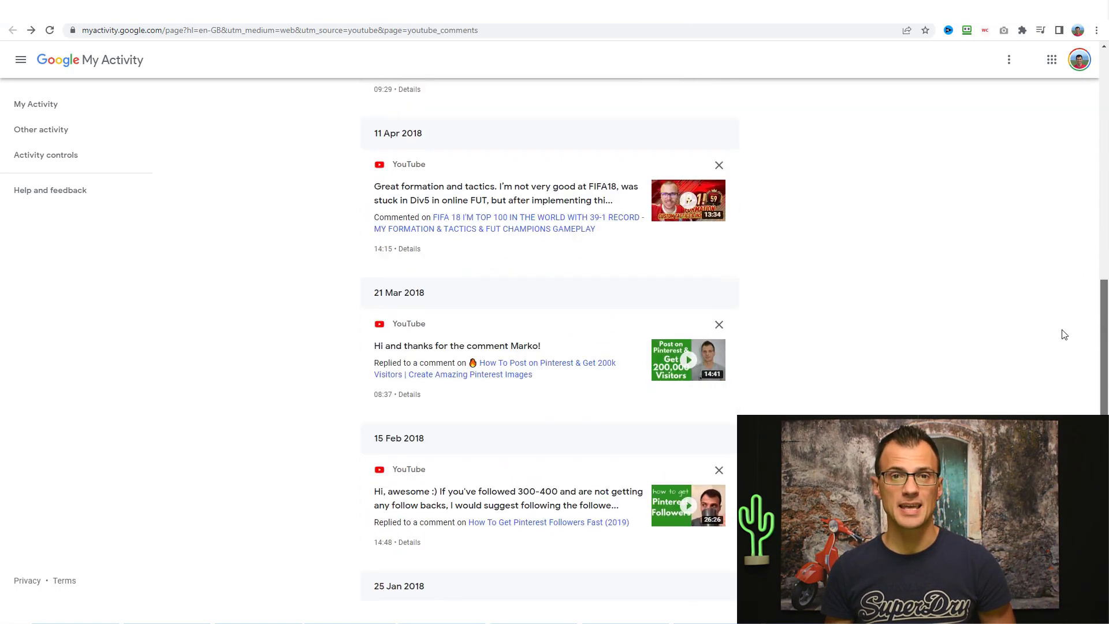
{"action": "scroll", "coordinate": [1070, 369], "scroll_direction": "up", "scroll_amount": 1}
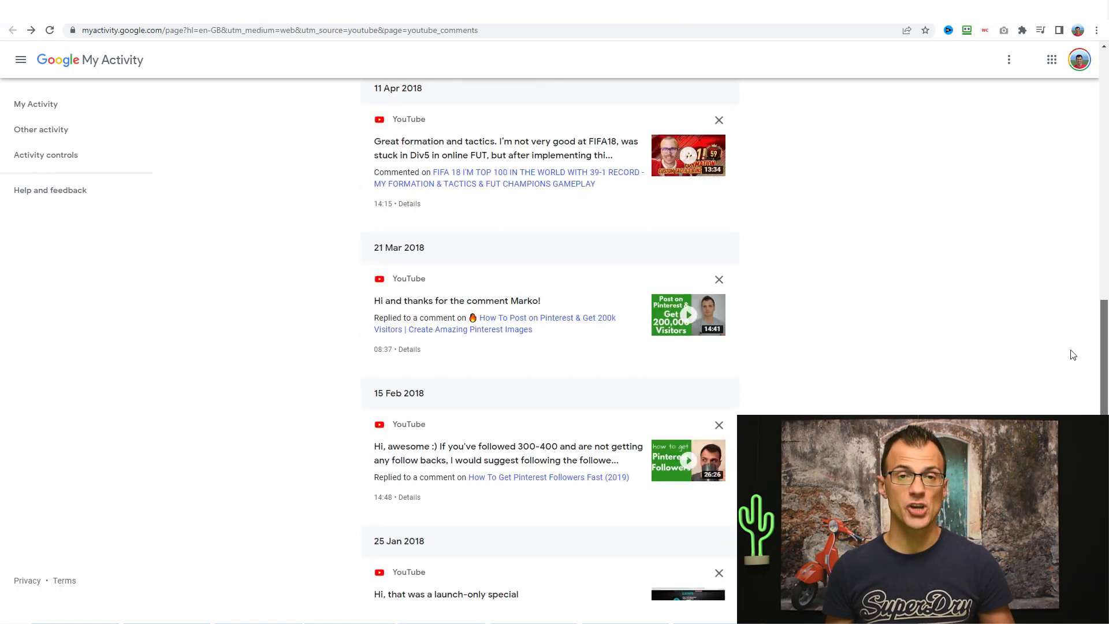
{"action": "scroll", "coordinate": [1072, 358], "scroll_direction": "down", "scroll_amount": 2}
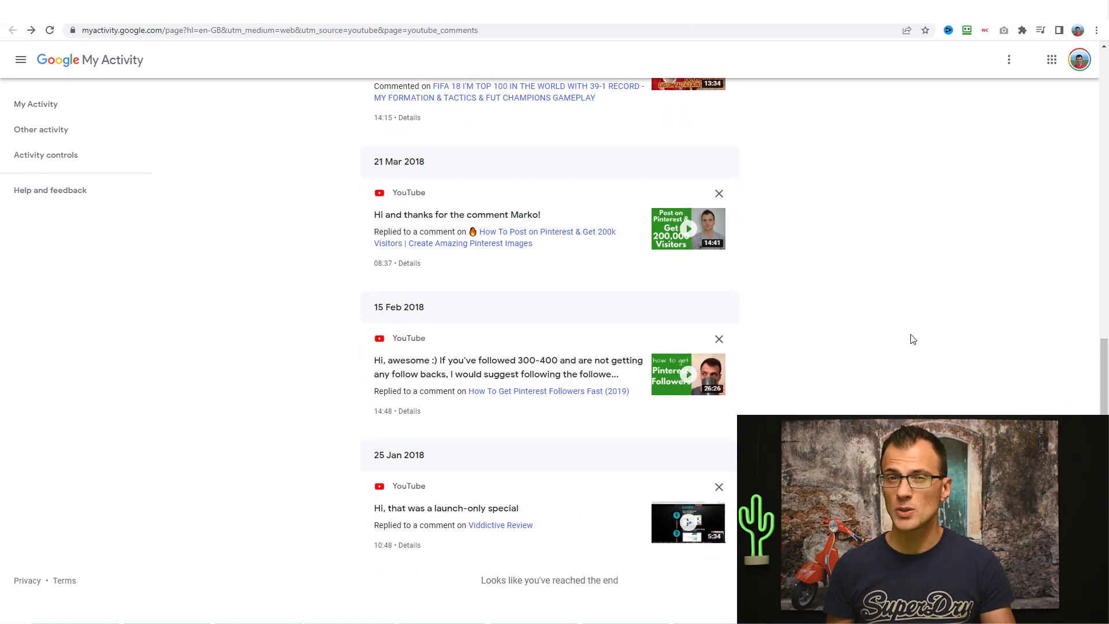
{"action": "key", "text": "alt+Right"}
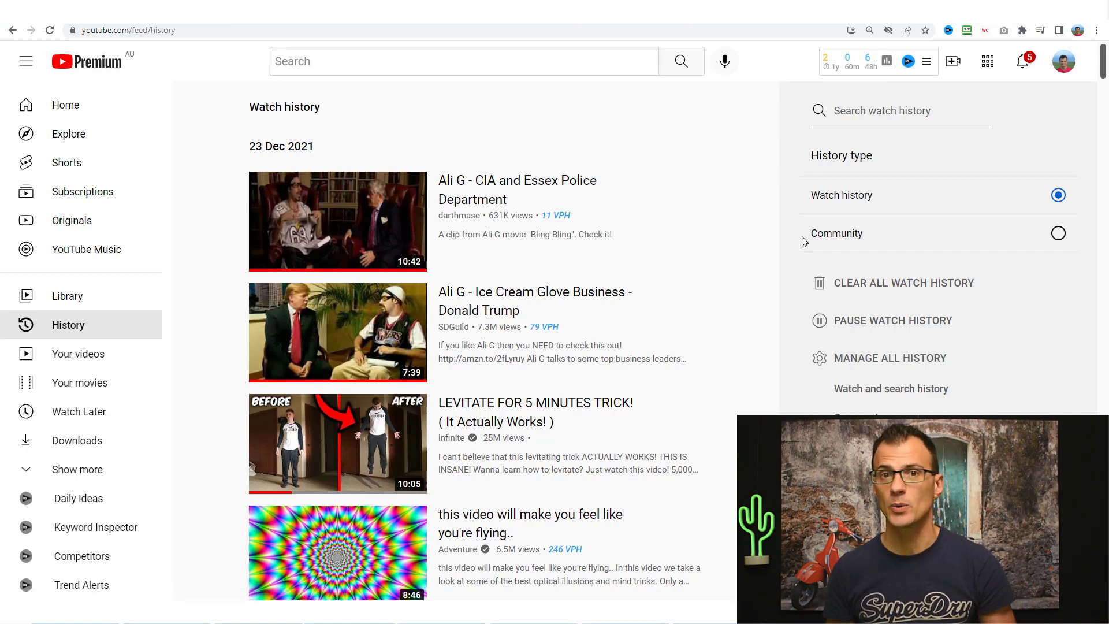
Step: From the profile avatar menu, go to Settings and then View advanced settings
{"action": "left_click", "coordinate": [1063, 62]}
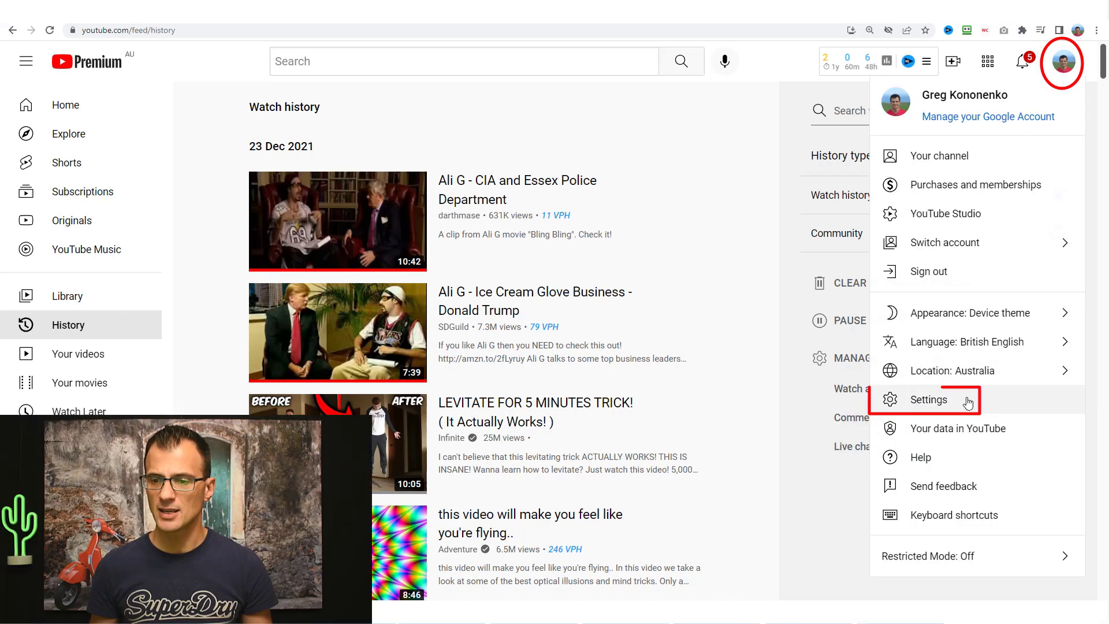
{"action": "left_click", "coordinate": [934, 401]}
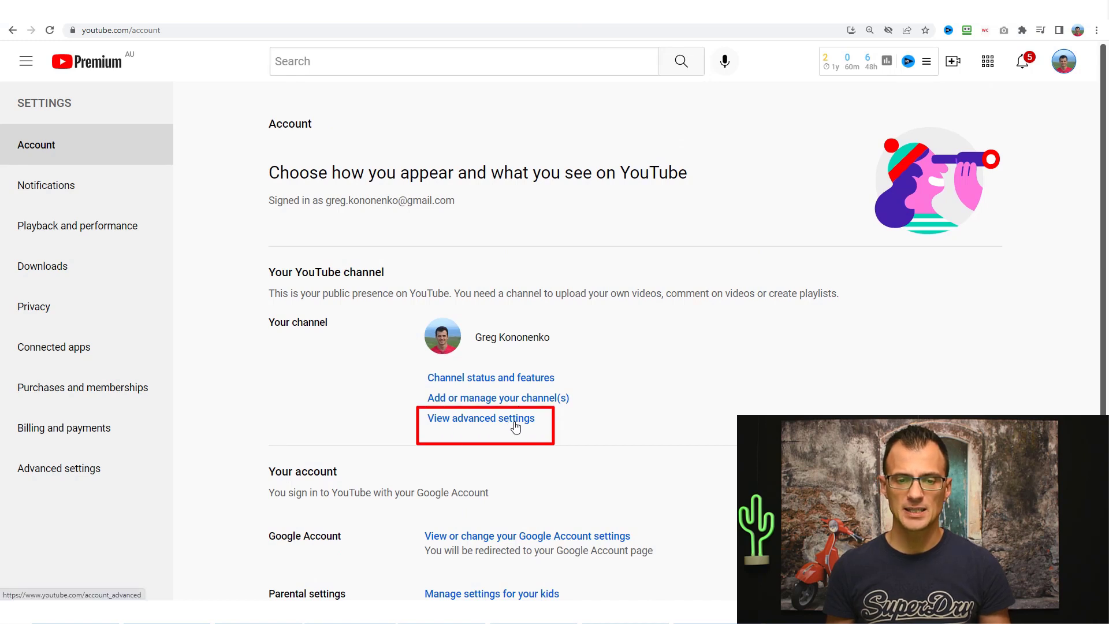
{"action": "left_click", "coordinate": [515, 427]}
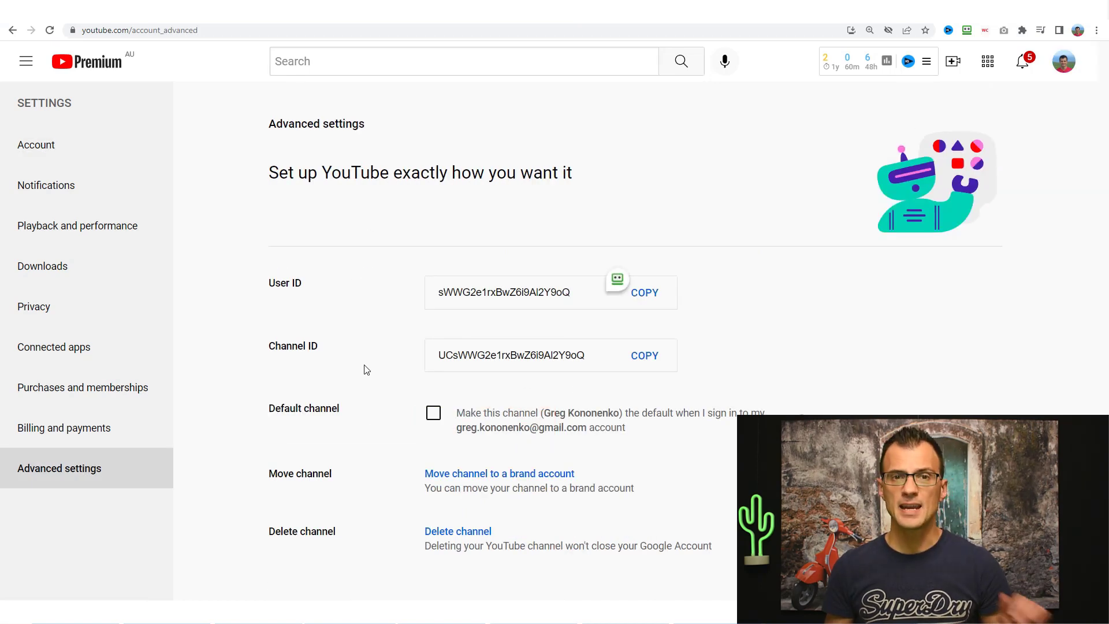
Step: Start deleting the channel and expand the 'I want to hide my channel' option
{"action": "left_click", "coordinate": [473, 539]}
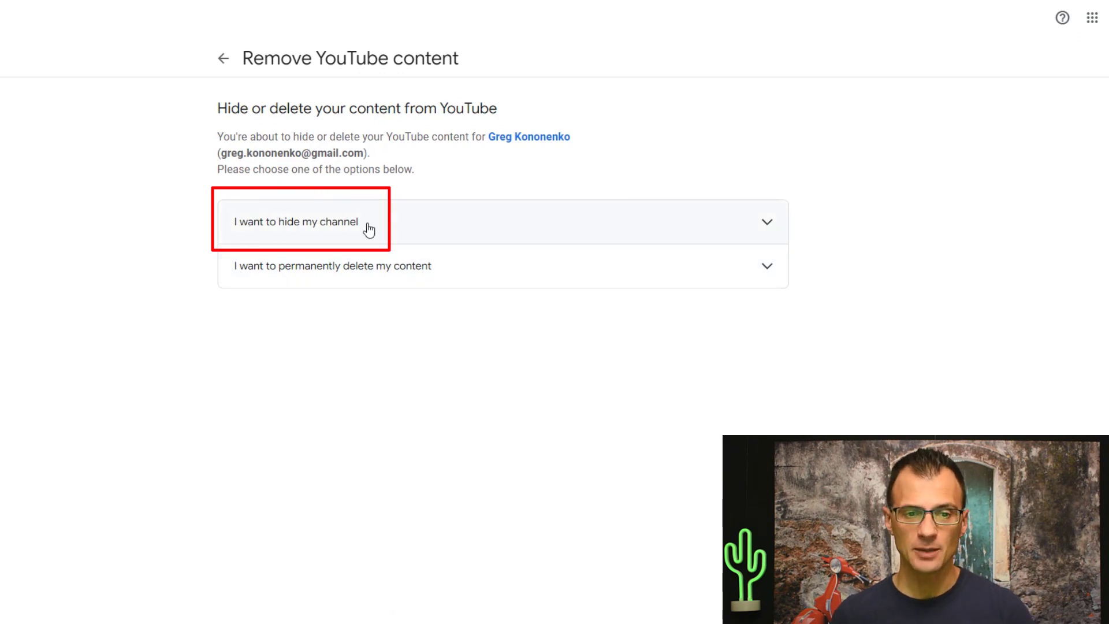
{"action": "left_click", "coordinate": [413, 240]}
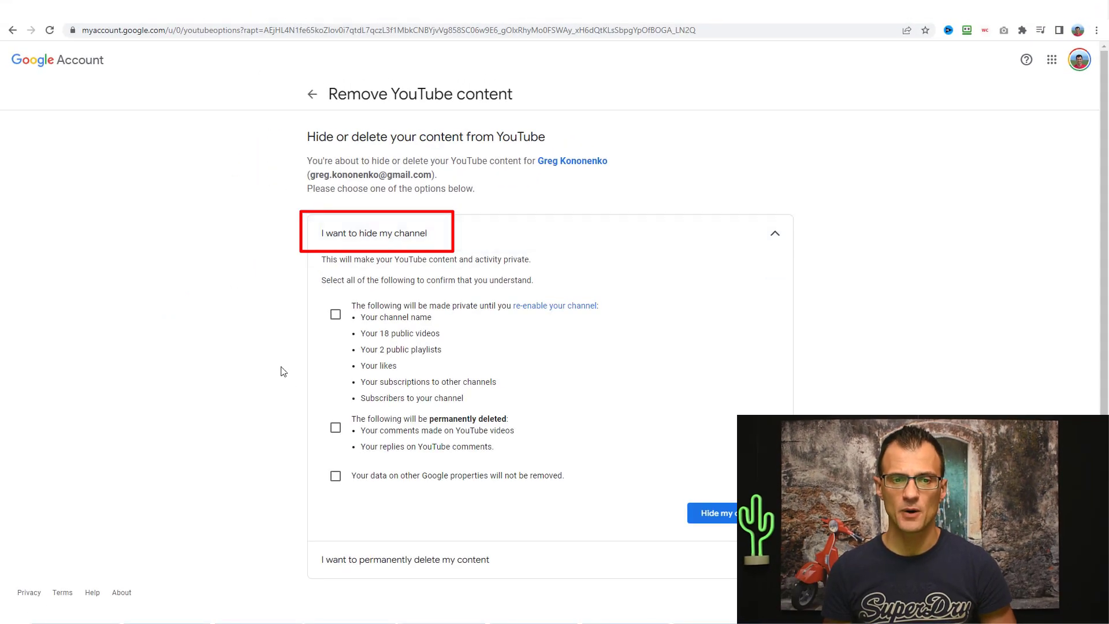
{"action": "left_click", "coordinate": [403, 235]}
{"action": "left_click", "coordinate": [375, 237]}
{"action": "left_click_drag", "start_coordinate": [330, 263], "coordinate": [518, 257]}
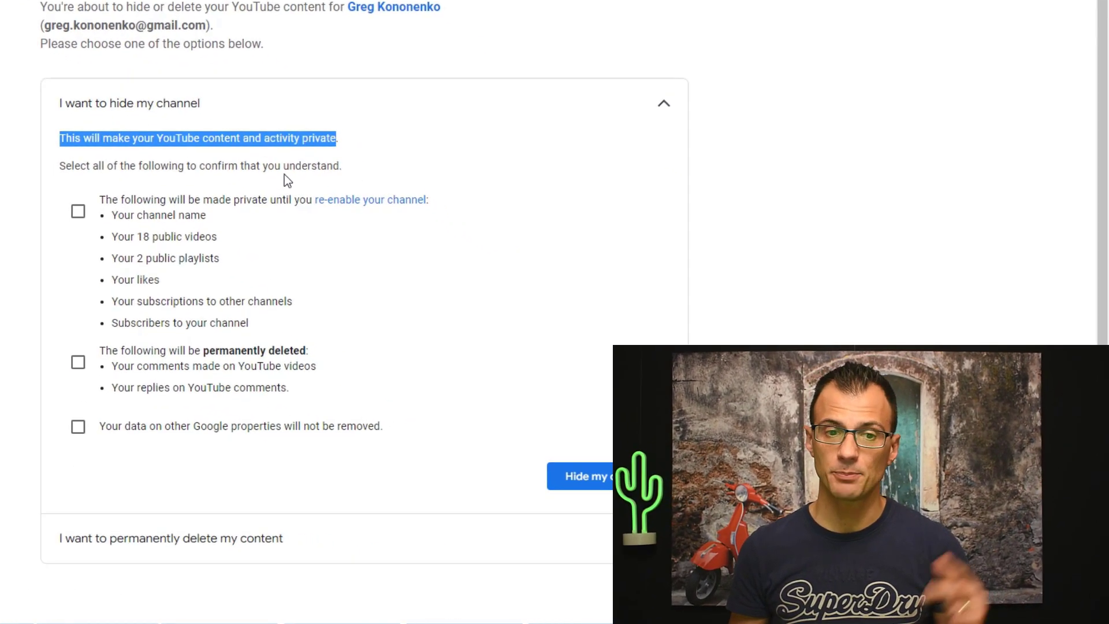
{"action": "left_click_drag", "start_coordinate": [61, 166], "coordinate": [326, 166]}
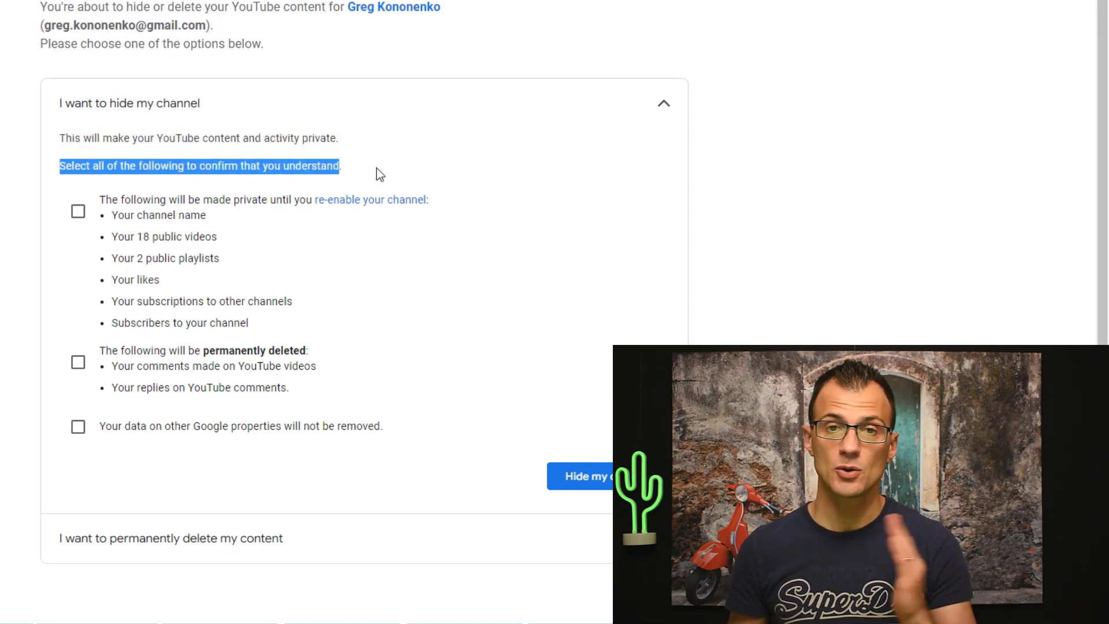
{"action": "left_click", "coordinate": [75, 222]}
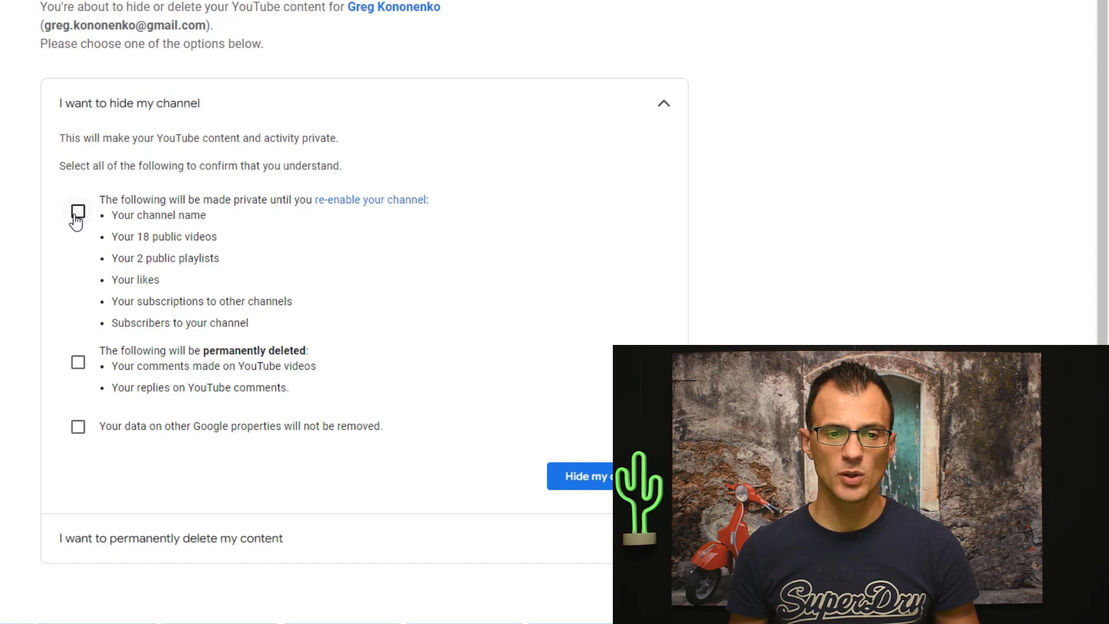
Step: Work through the hide-channel confirmation boxes, ending with only the first one ticked
{"action": "left_click", "coordinate": [75, 218]}
{"action": "left_click", "coordinate": [80, 364]}
{"action": "left_click", "coordinate": [81, 429]}
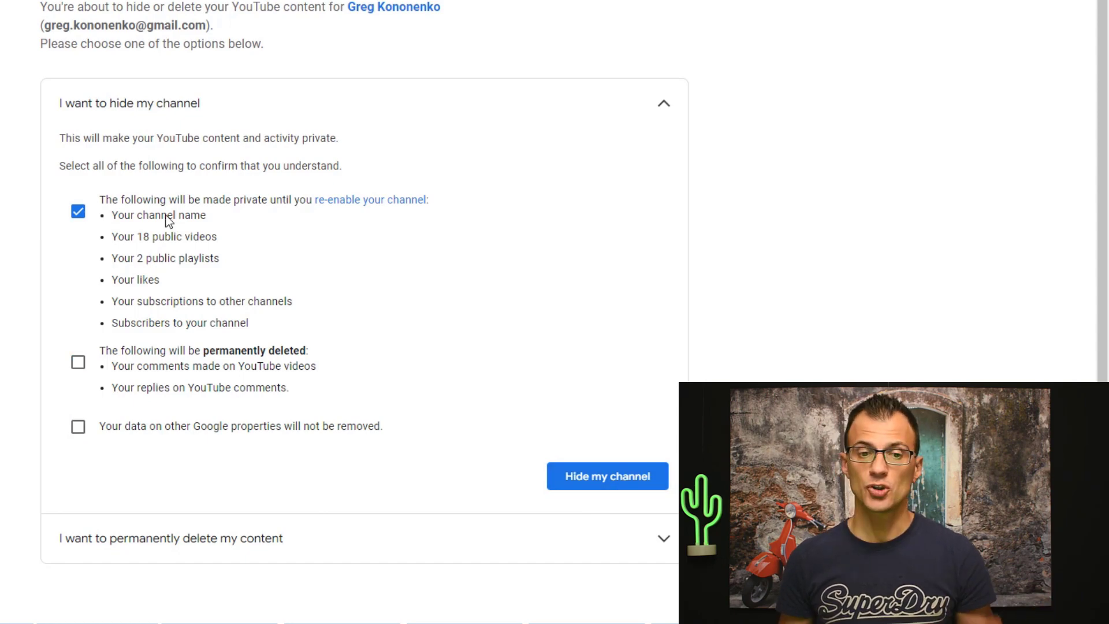
{"action": "left_click_drag", "start_coordinate": [137, 215], "coordinate": [216, 237]}
{"action": "left_click", "coordinate": [168, 235]}
{"action": "left_click", "coordinate": [191, 242]}
{"action": "left_click_drag", "start_coordinate": [146, 258], "coordinate": [220, 258]}
{"action": "left_click", "coordinate": [190, 258]}
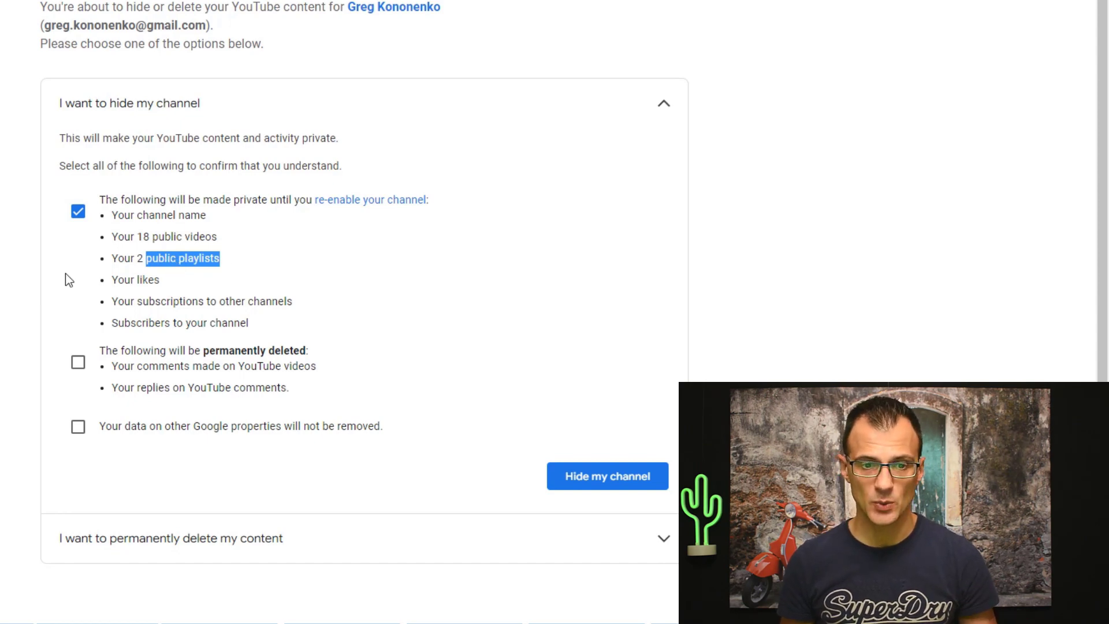
Step: Review the confirmations stating comments and replies will be permanently deleted
{"action": "left_click", "coordinate": [150, 323]}
{"action": "left_click", "coordinate": [220, 352]}
{"action": "left_click_drag", "start_coordinate": [219, 353], "coordinate": [307, 352]}
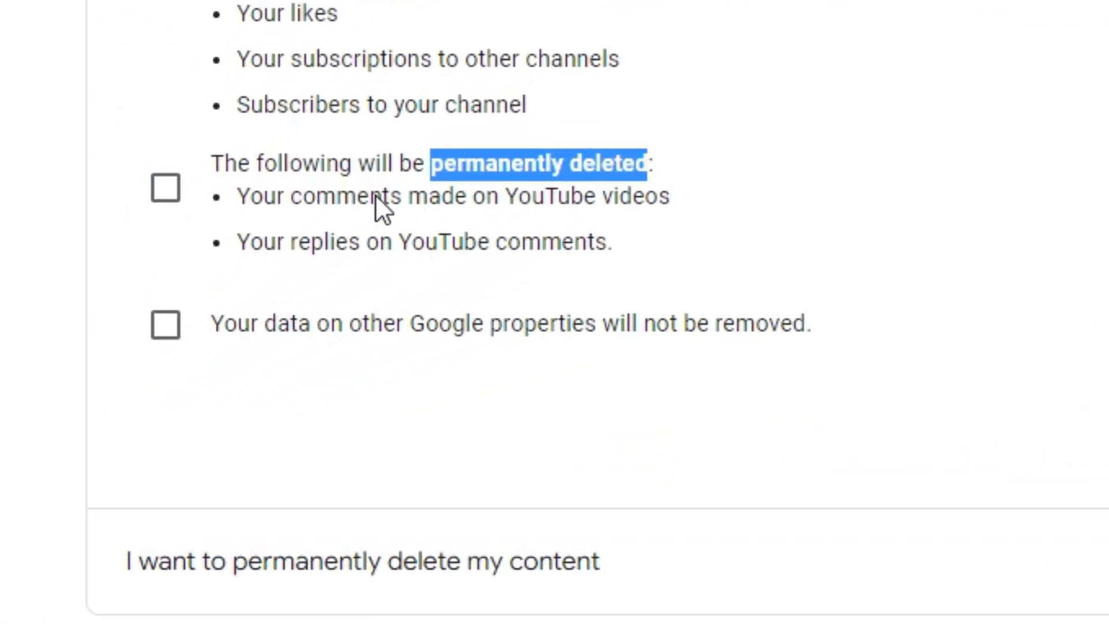
{"action": "double_click", "coordinate": [352, 214]}
{"action": "left_click_drag", "start_coordinate": [352, 214], "coordinate": [598, 187]}
{"action": "double_click", "coordinate": [338, 242]}
{"action": "left_click_drag", "start_coordinate": [337, 242], "coordinate": [550, 242]}
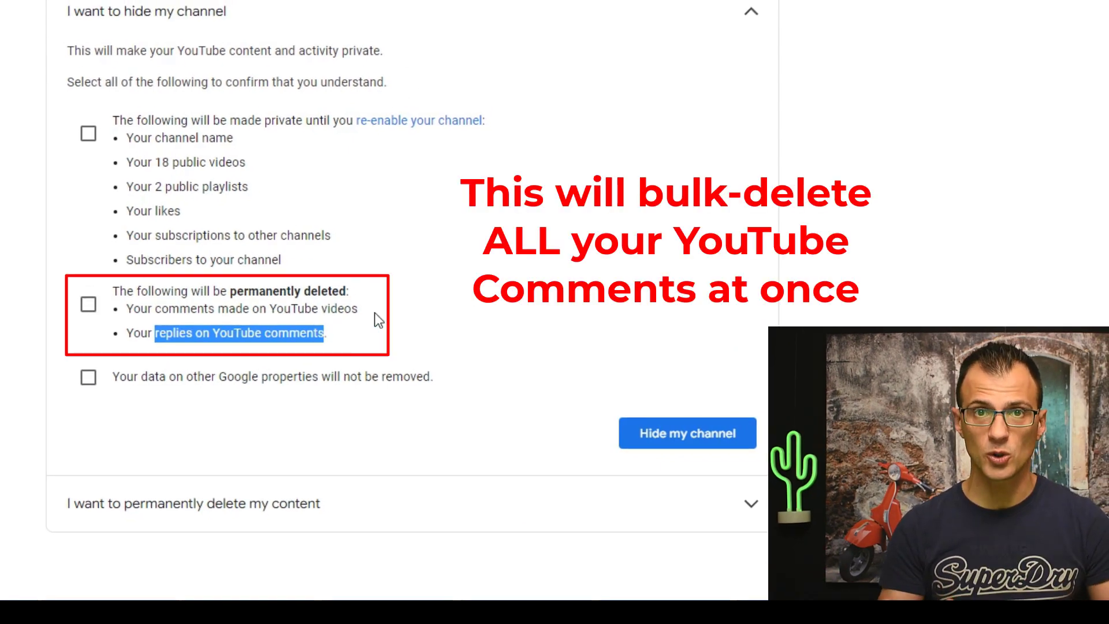
{"action": "left_click", "coordinate": [246, 401]}
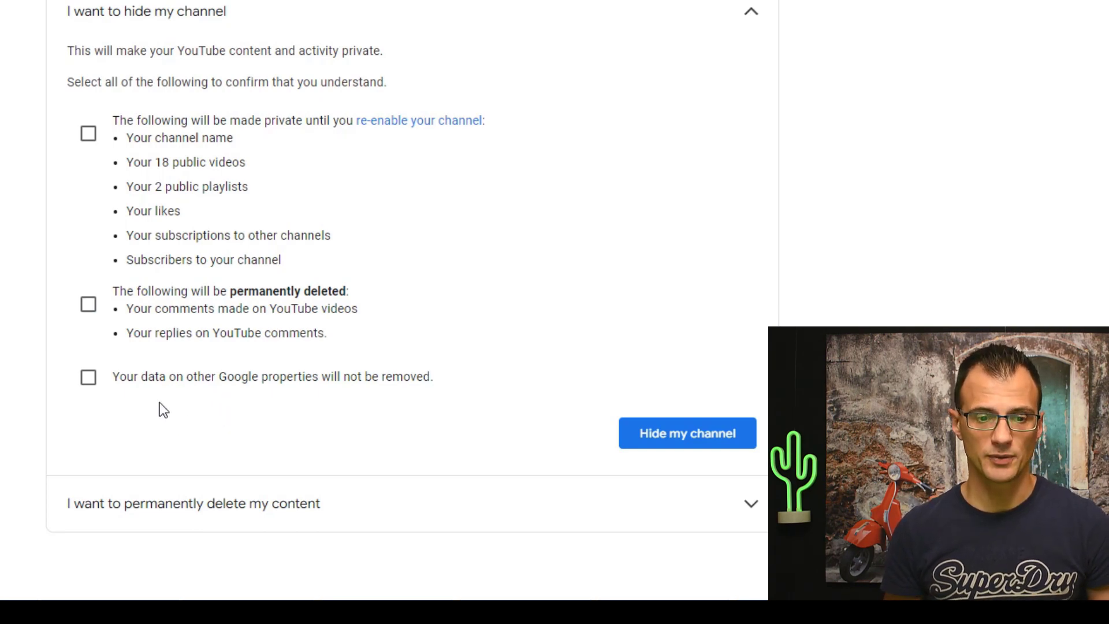
Step: Toggle the three confirmation boxes and attempt Hide my channel with two left unticked
{"action": "left_click", "coordinate": [88, 134]}
{"action": "left_click", "coordinate": [86, 304]}
{"action": "left_click", "coordinate": [86, 380]}
{"action": "left_click", "coordinate": [87, 135]}
{"action": "left_click", "coordinate": [92, 383]}
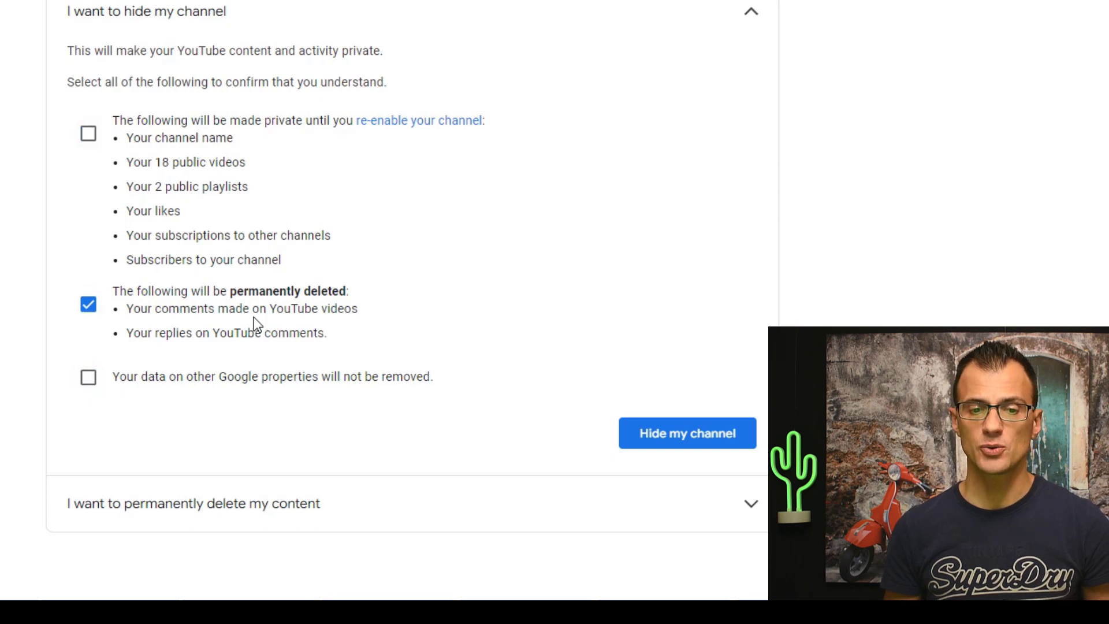
{"action": "left_click", "coordinate": [676, 444]}
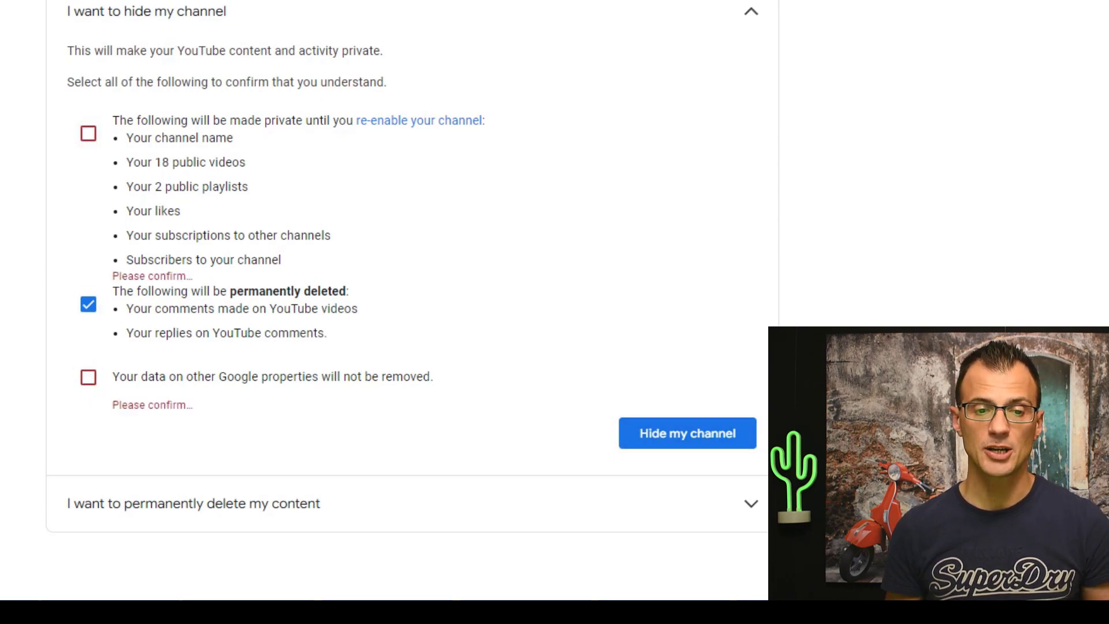
Step: Tick all three confirmations, hide the channel, and confirm with Hide my content
{"action": "left_click", "coordinate": [87, 134]}
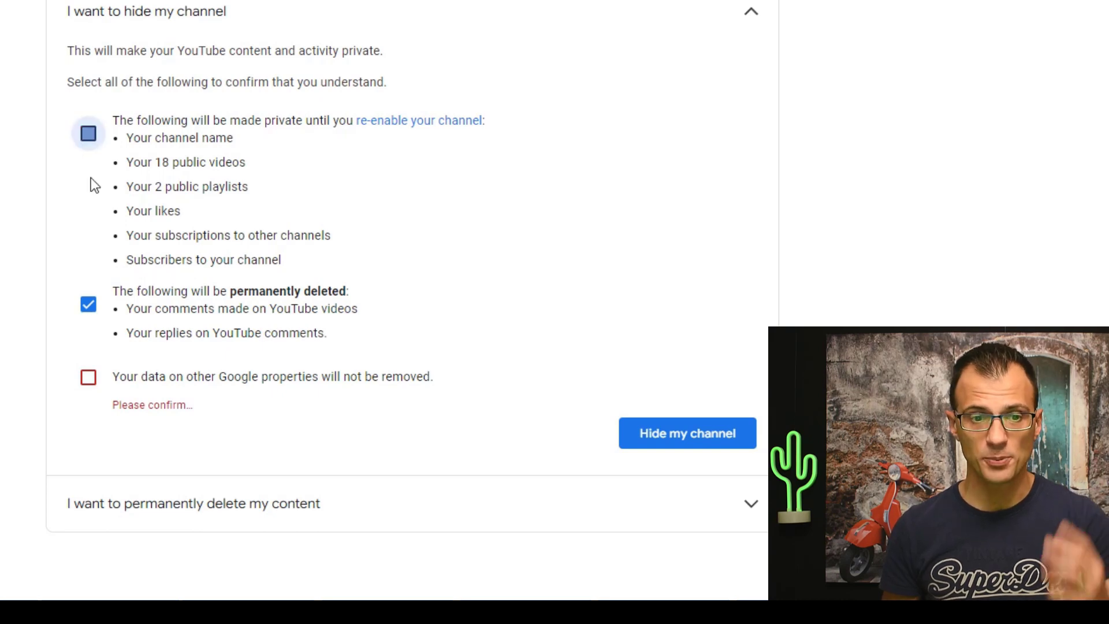
{"action": "left_click", "coordinate": [90, 379]}
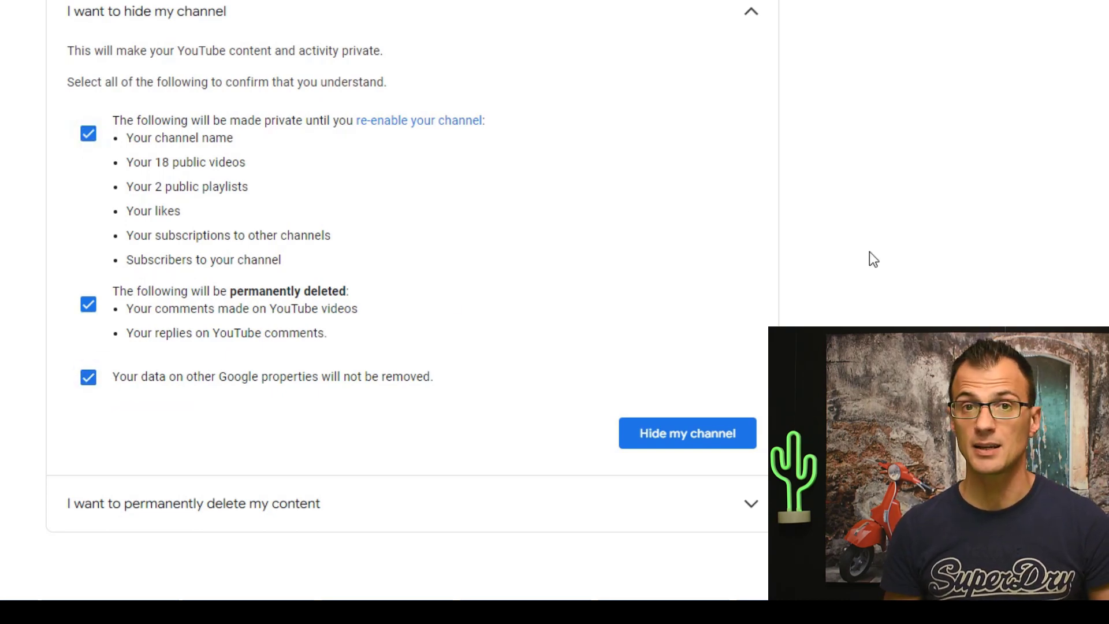
{"action": "left_click", "coordinate": [686, 443]}
{"action": "left_click", "coordinate": [589, 205]}
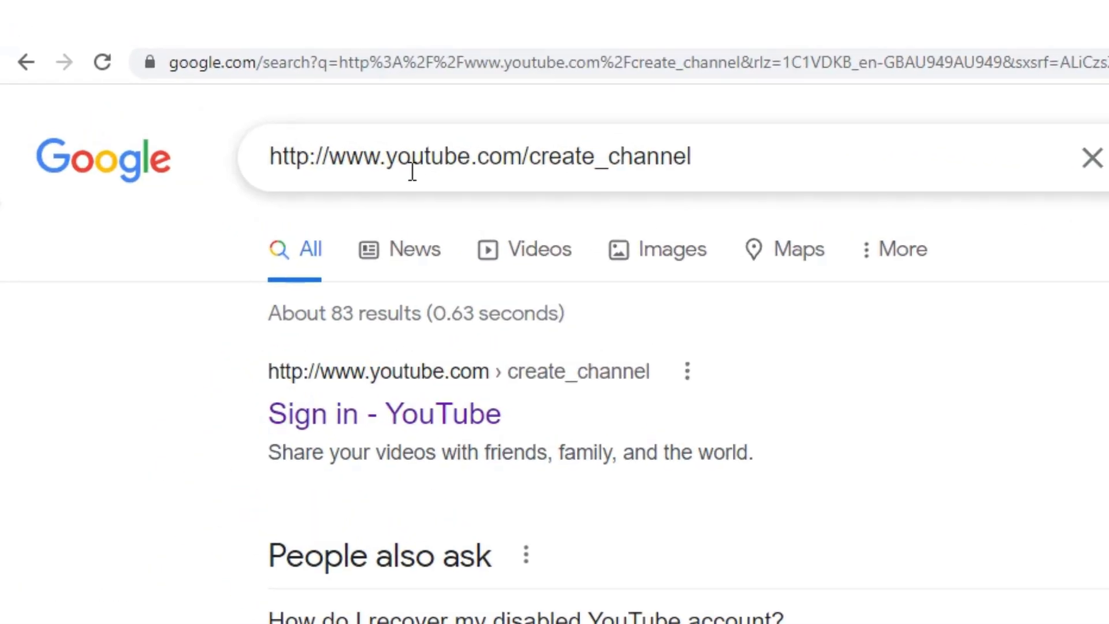
Step: Search Google for 'create youtube channel' and scroll to the create_channel sign-in result
{"action": "left_click_drag", "start_coordinate": [782, 137], "coordinate": [386, 179]}
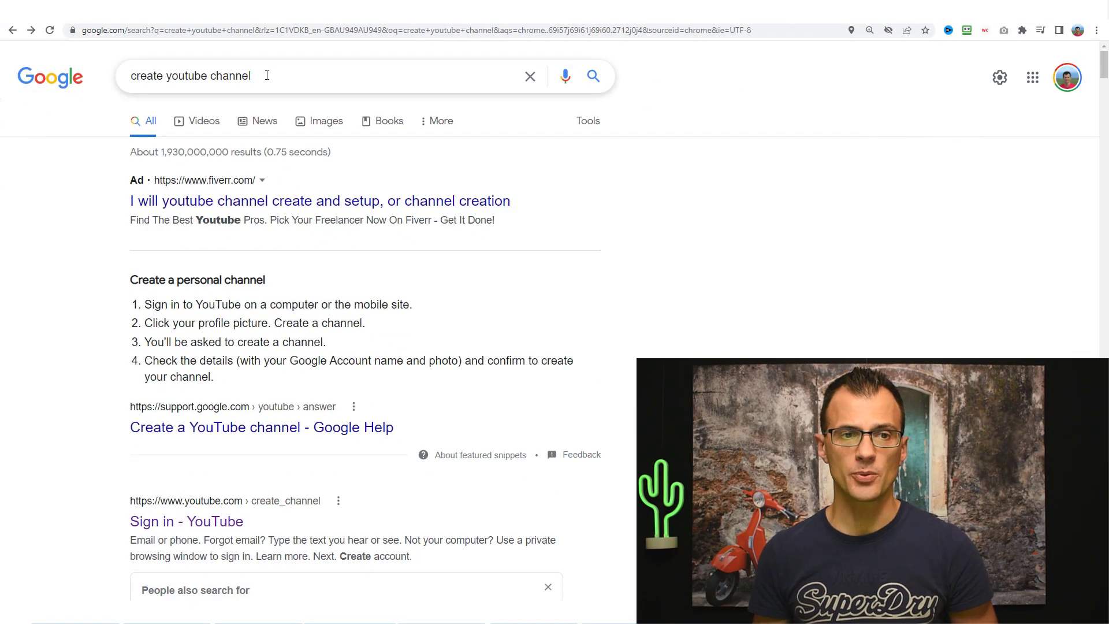
{"action": "scroll", "coordinate": [381, 307], "scroll_direction": "down", "scroll_amount": 3}
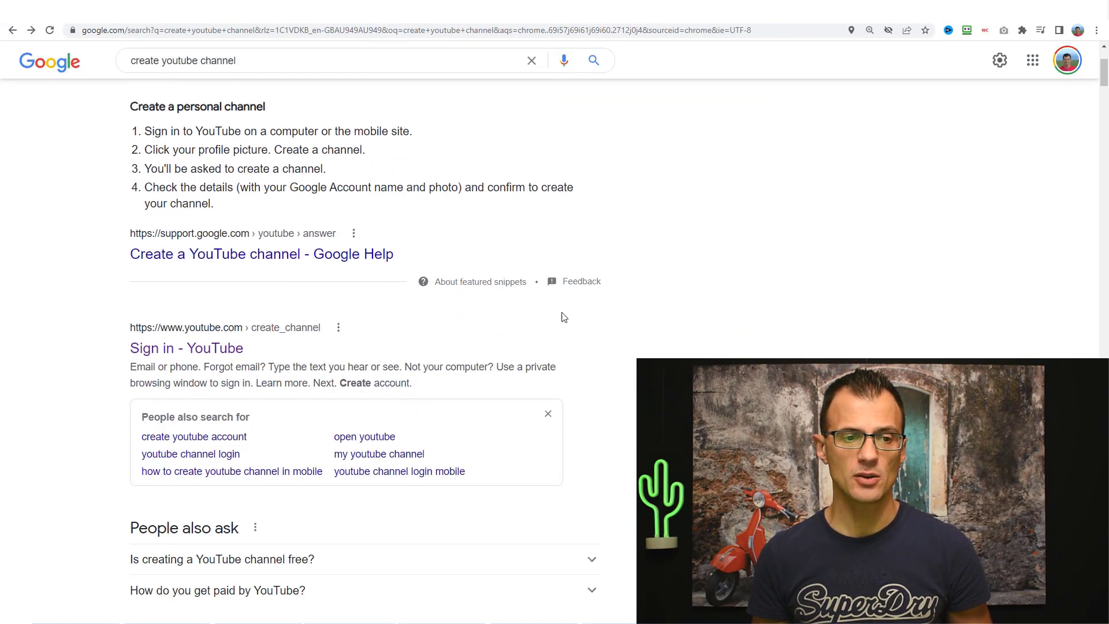
{"action": "scroll", "coordinate": [365, 312], "scroll_direction": "down", "scroll_amount": 3}
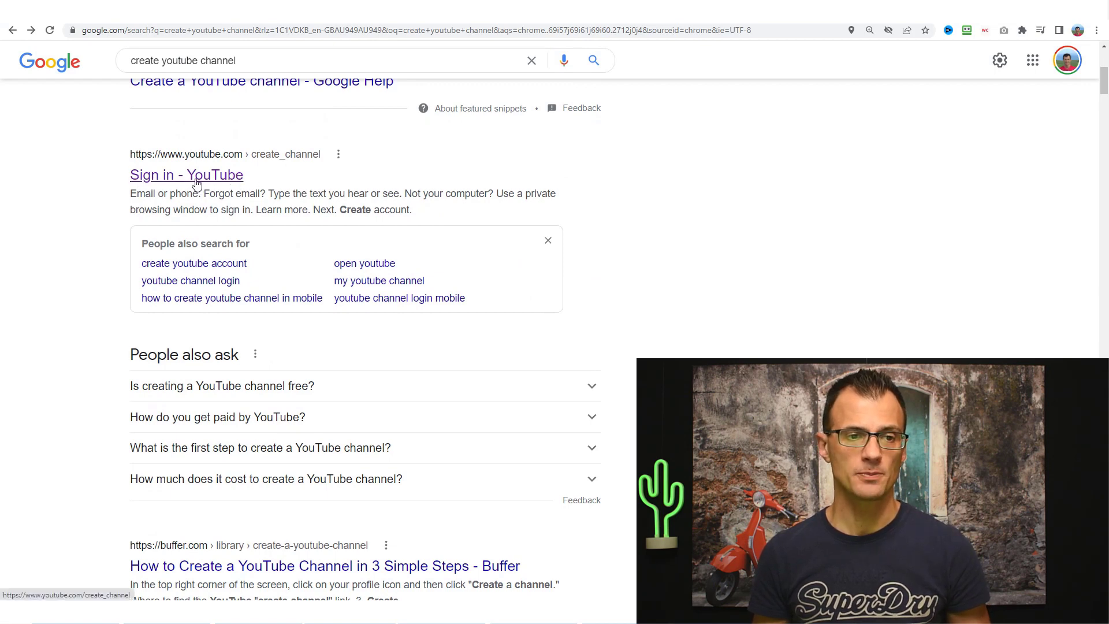
Step: Open the youtube.com create_channel result and create the channel with the existing name and picture
{"action": "left_click", "coordinate": [197, 184]}
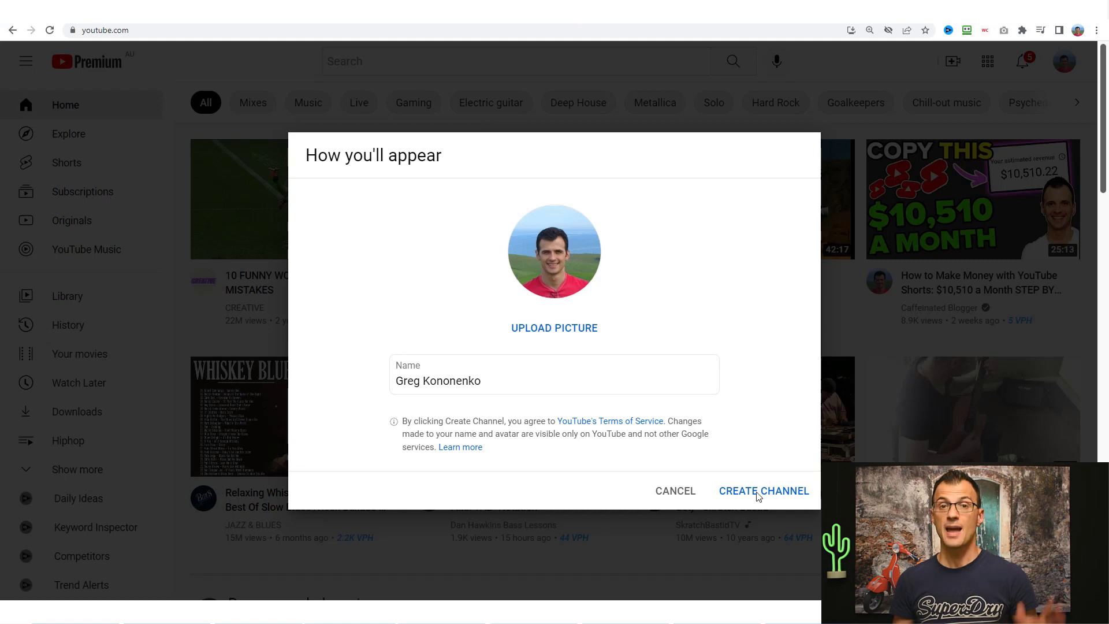
{"action": "left_click", "coordinate": [779, 497]}
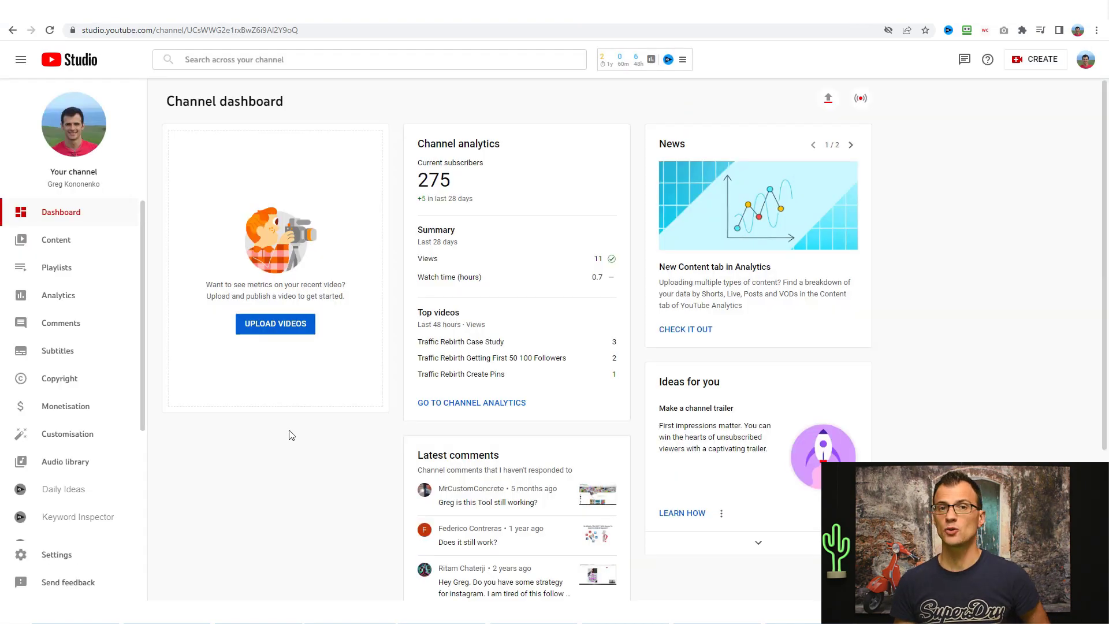
Step: Zoom Studio to 110% and scroll the Content list to confirm the videos are back
{"action": "key", "text": "ctrl+plus"}
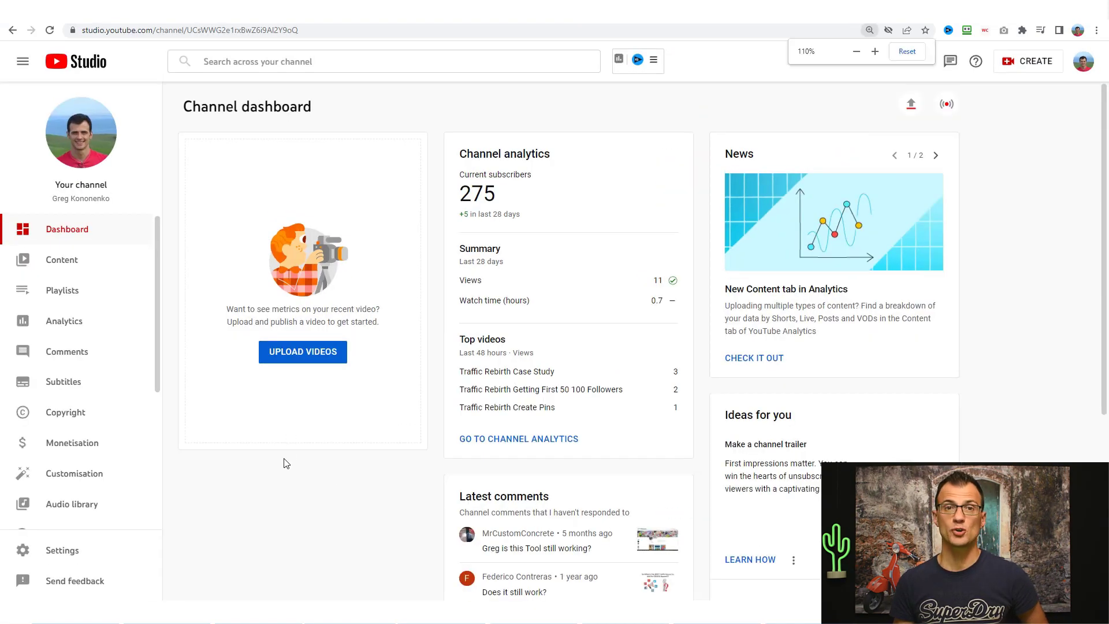
{"action": "left_click", "coordinate": [84, 267]}
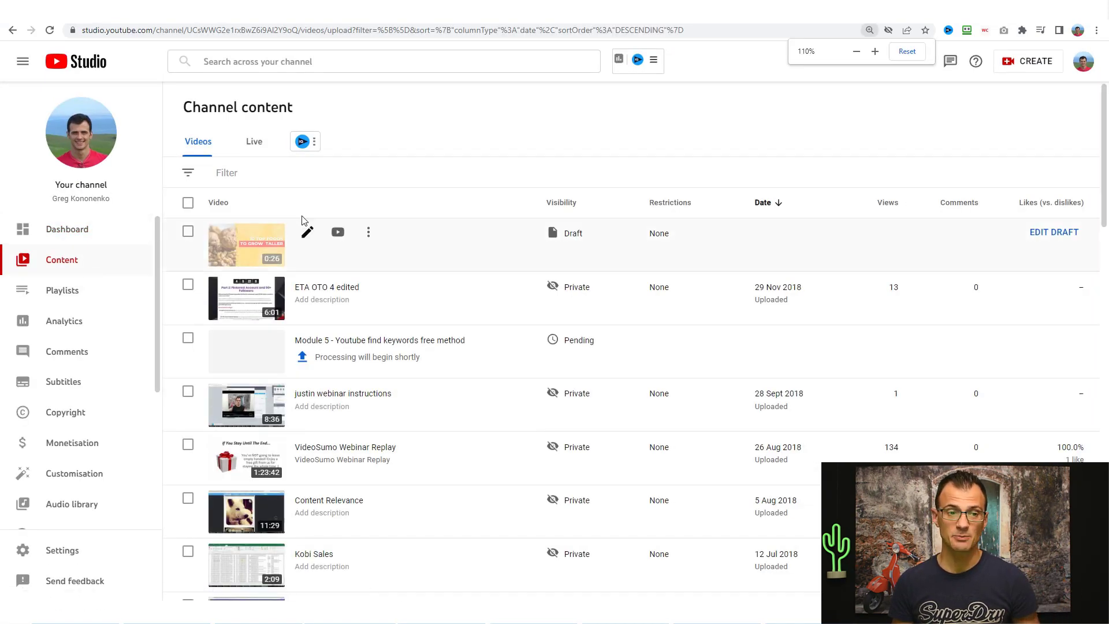
{"action": "scroll", "coordinate": [231, 219], "scroll_direction": "down", "scroll_amount": 12}
{"action": "scroll", "coordinate": [537, 508], "scroll_direction": "up", "scroll_amount": 6}
{"action": "scroll", "coordinate": [509, 448], "scroll_direction": "up", "scroll_amount": 3}
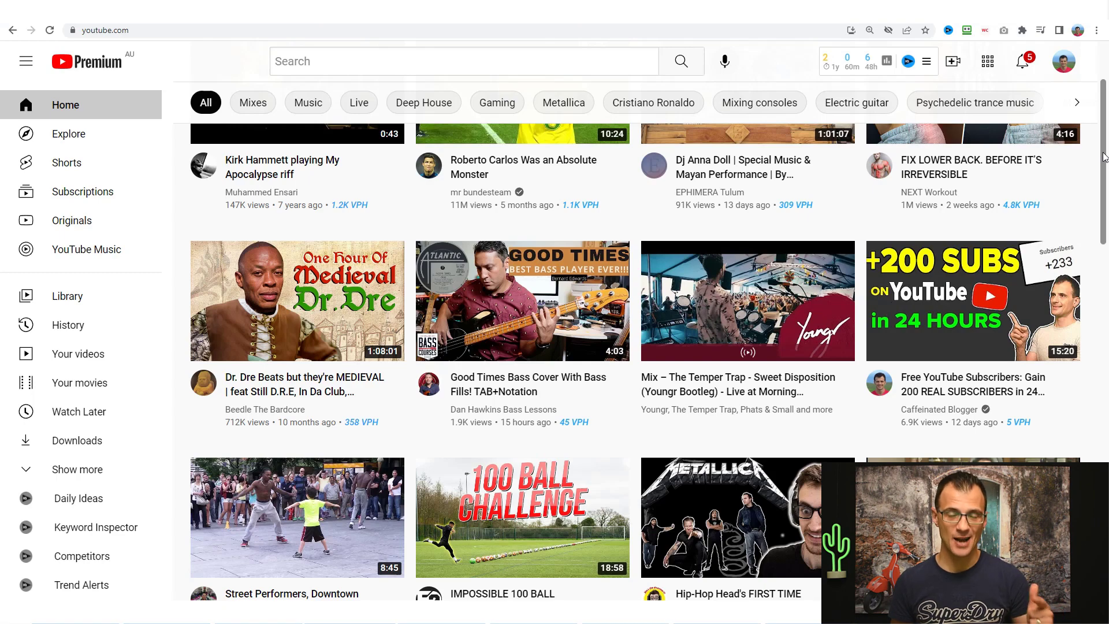
Step: Go to History, then Comments under Manage all history, which shows No activity
{"action": "left_click", "coordinate": [63, 328]}
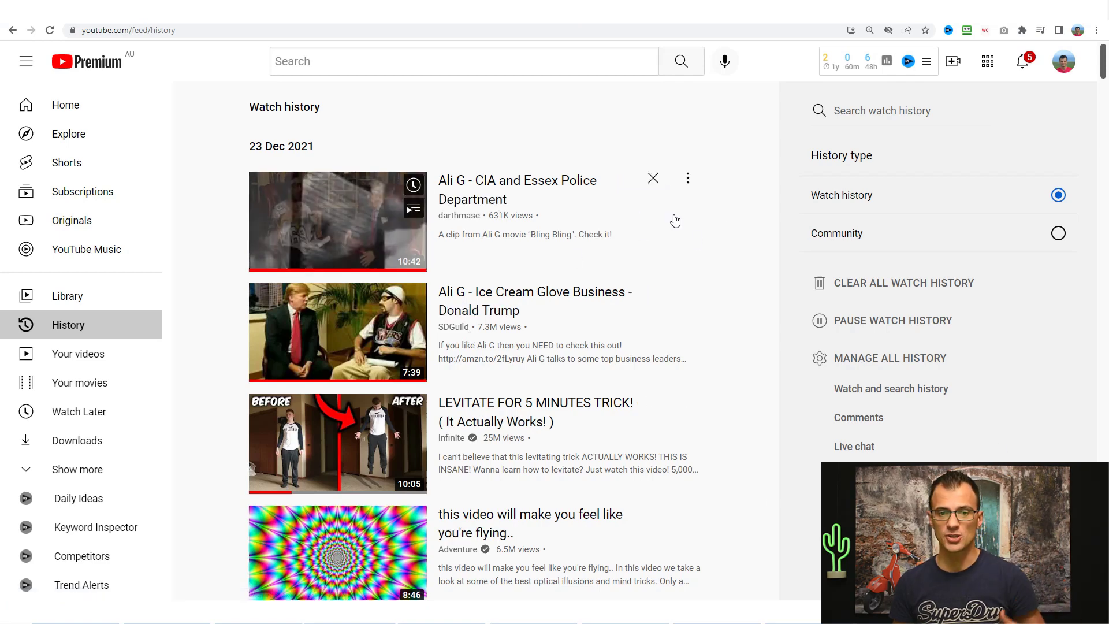
{"action": "left_click", "coordinate": [859, 418]}
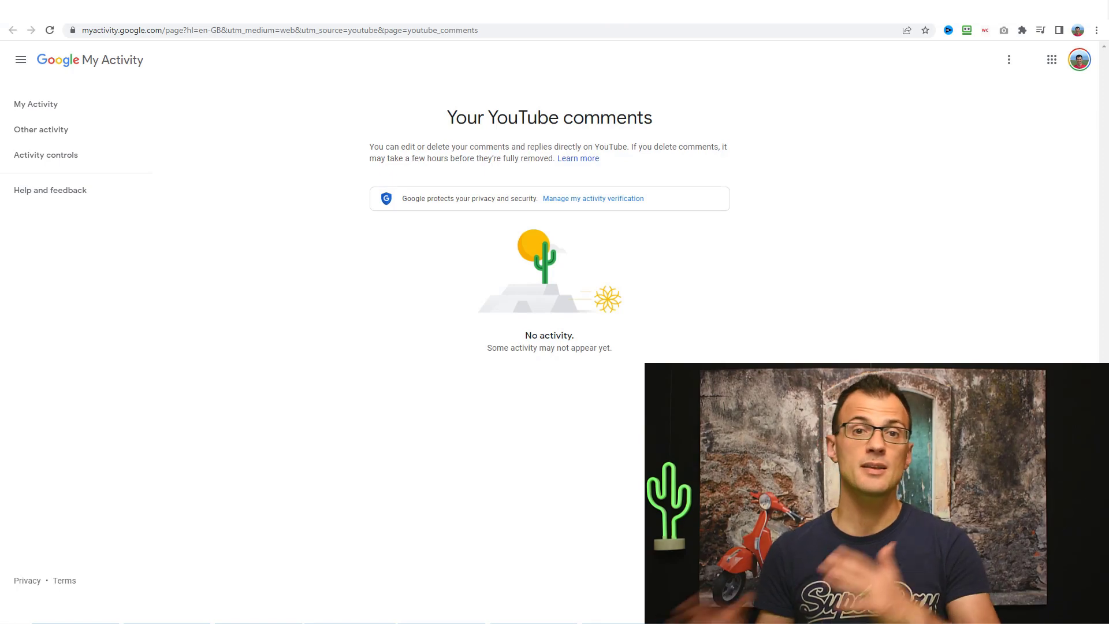